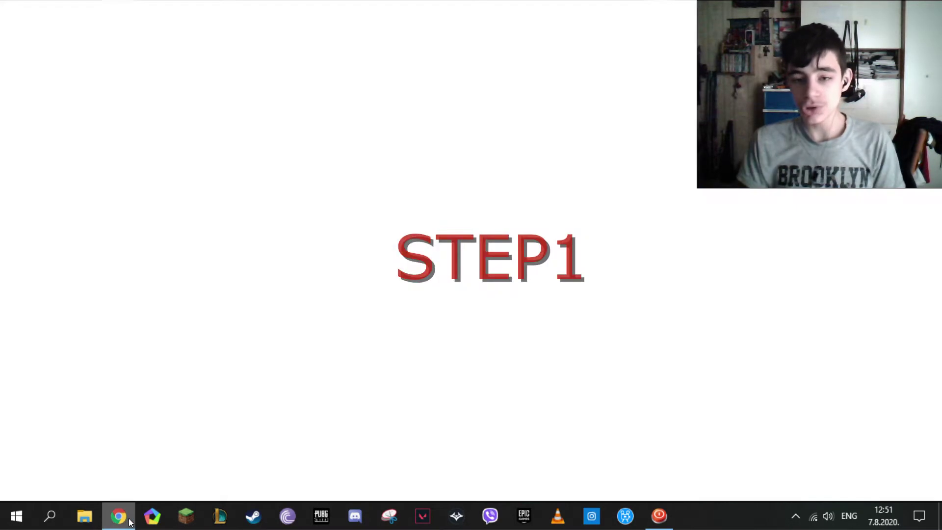
Search the web in Chrome for "clownfish" and open the Clownfish Voice Changer page
left_click(130, 522)
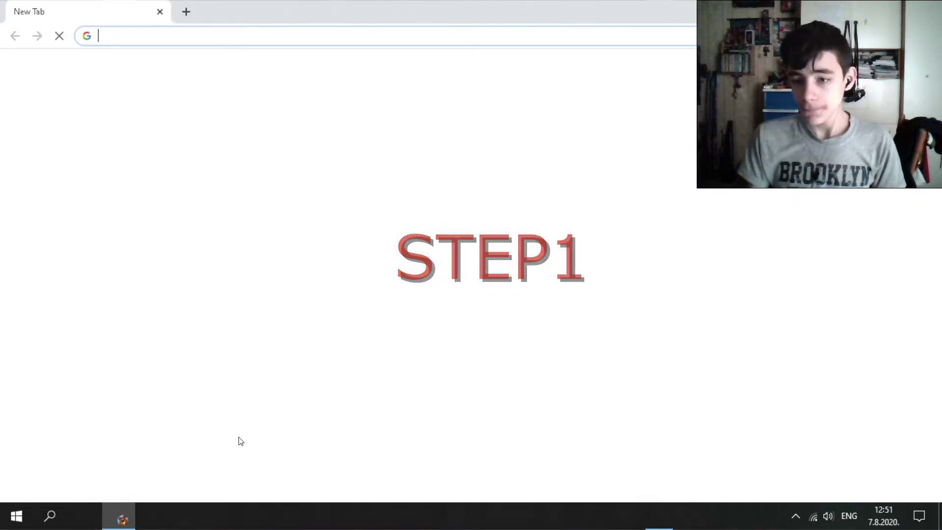
type("clownfish")
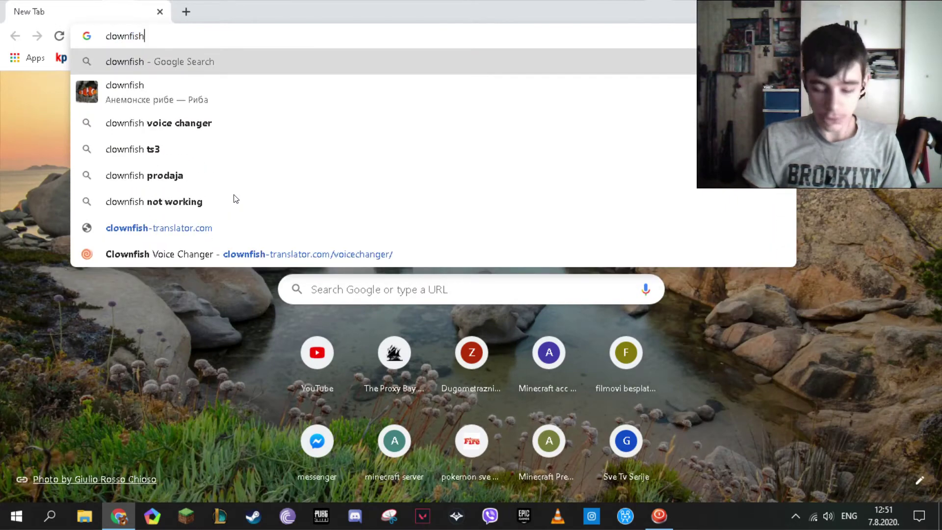
key("Return")
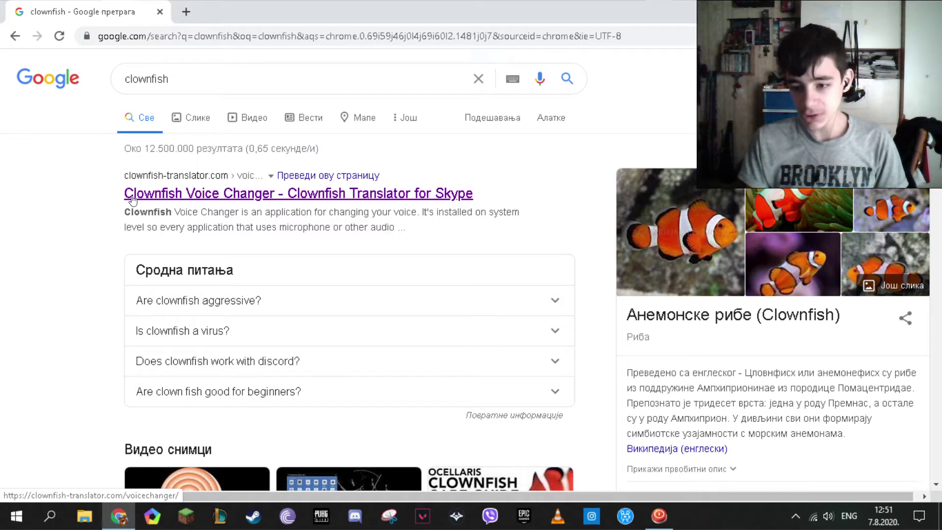
left_click(253, 195)
Download the 64bit (64bit VST) version of Clownfish Voice Changer and keep the installer file
scroll(348, 252, "down", 12)
scroll(349, 249, "down", 10)
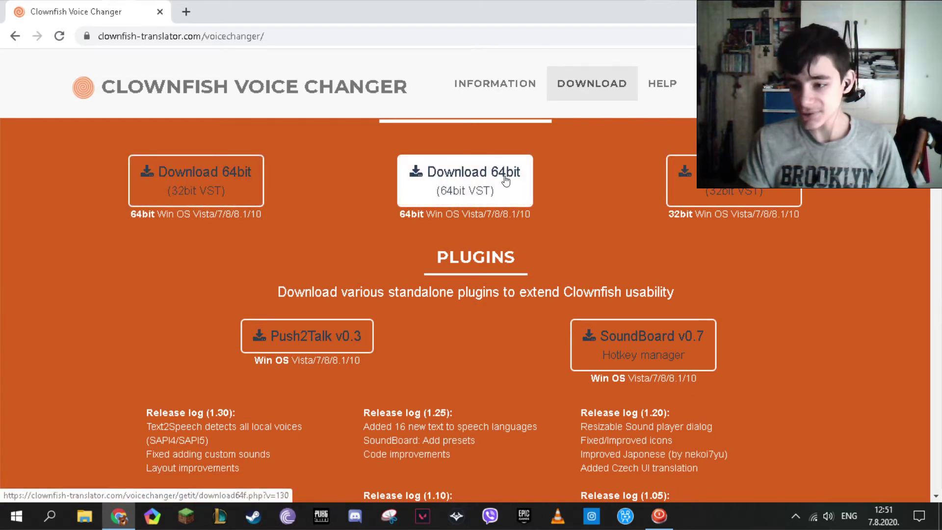
left_click(457, 181)
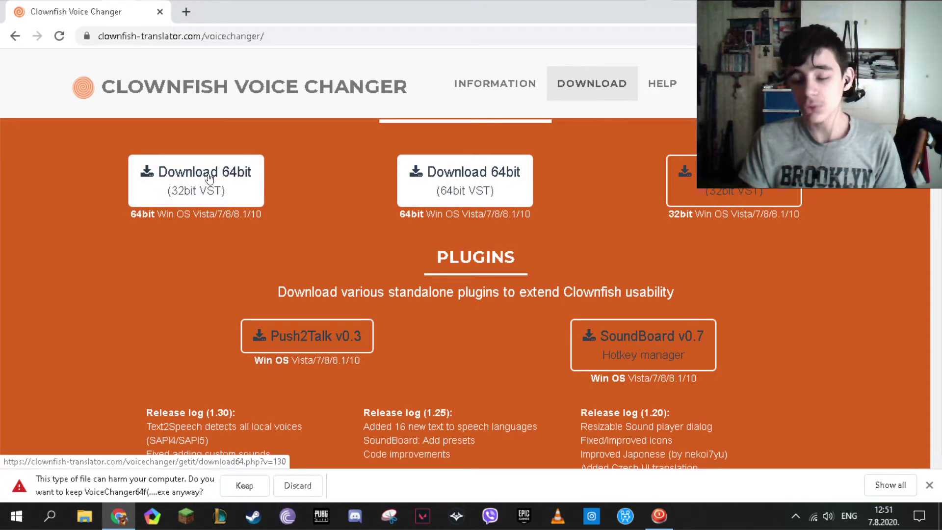
left_click(243, 486)
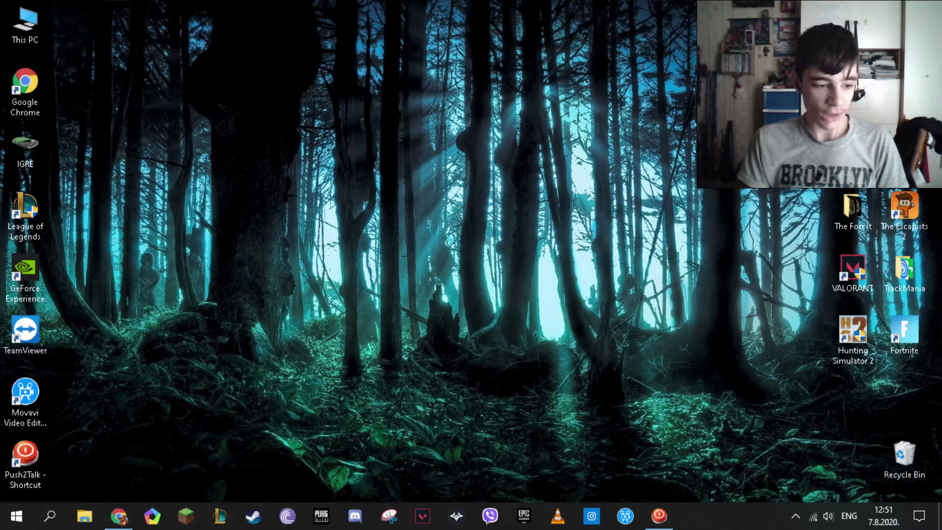
Launch Clownfish Voice Changer from its desktop shortcut and open the Set Voice Changer window
left_click_drag(196, 330, 346, 196)
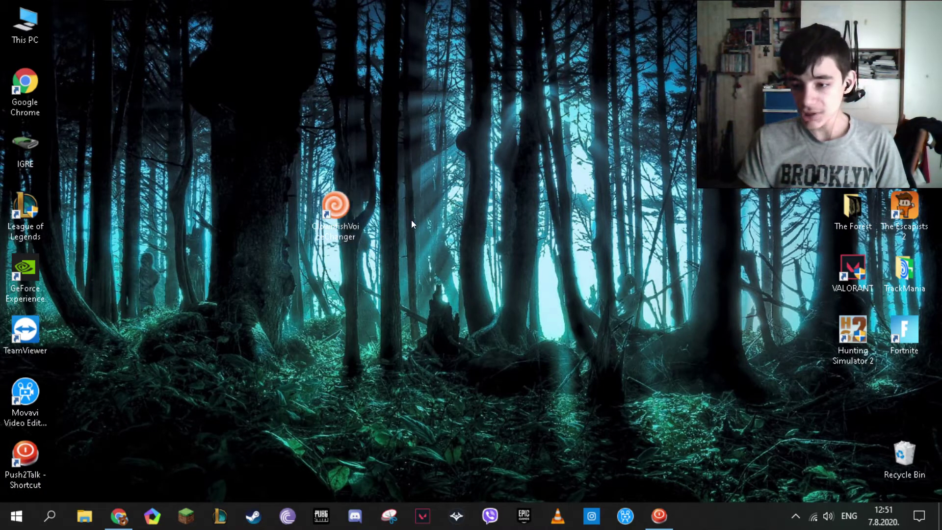
double_click(352, 223)
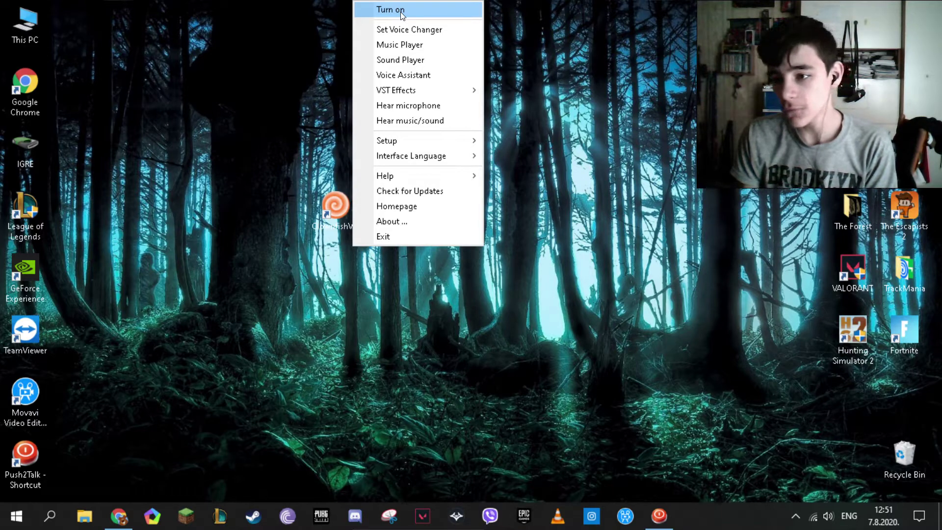
left_click(402, 28)
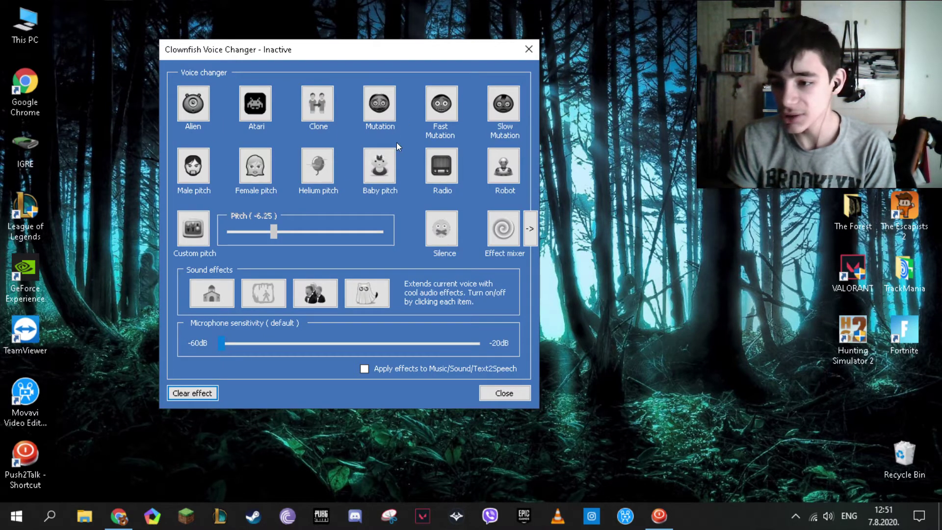
Try the Baby pitch effect and a custom pitch of 15.00, clear the effect and close the voice changer window
left_click(380, 168)
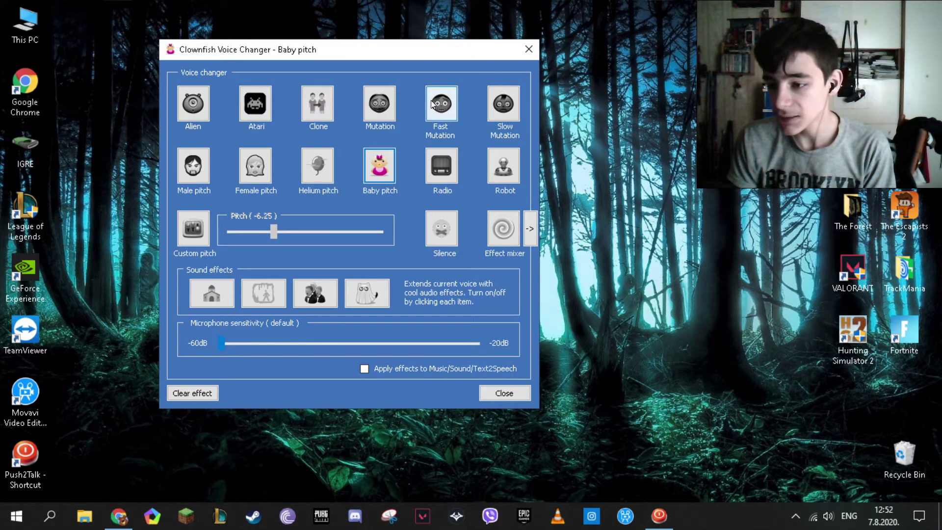
left_click(205, 223)
left_click_drag(273, 232, 400, 229)
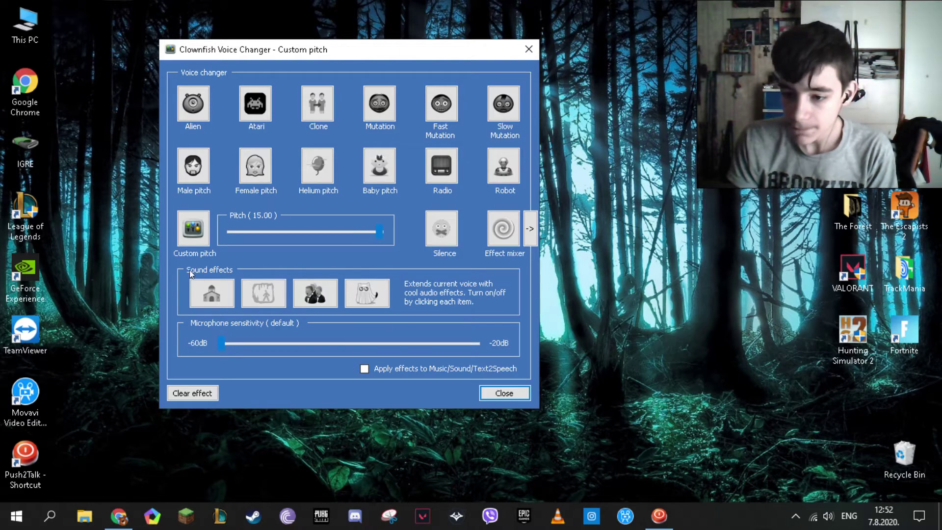
left_click(191, 390)
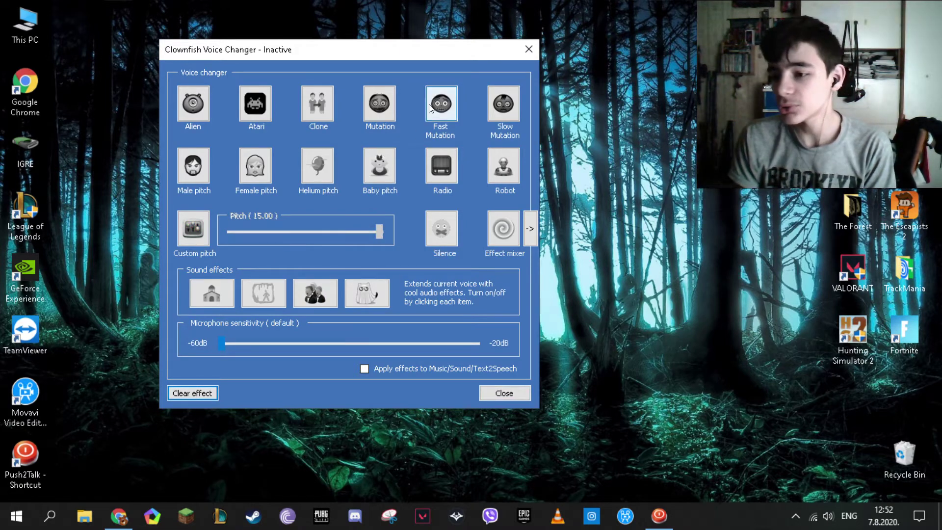
left_click(524, 44)
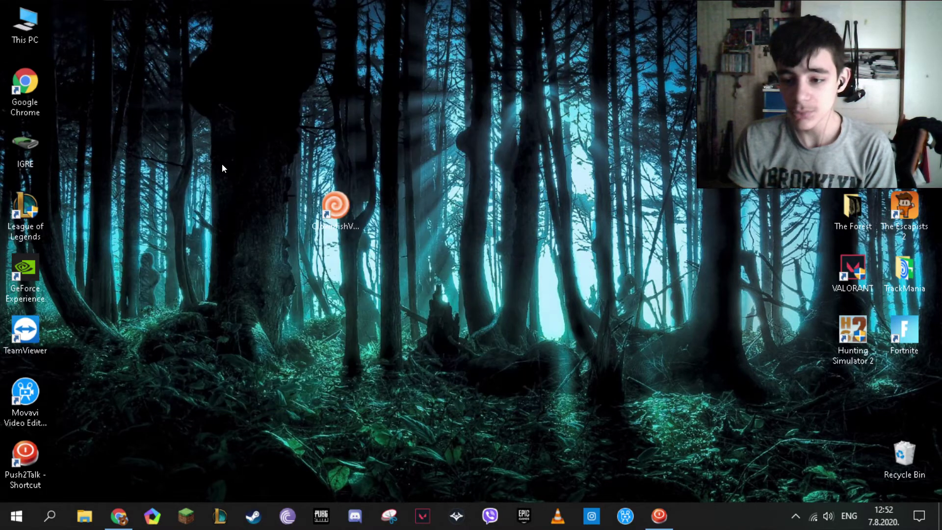
Return to the Clownfish page in Chrome, download the Push2Talk v0.3 plugin and open the downloaded archive
left_click(120, 517)
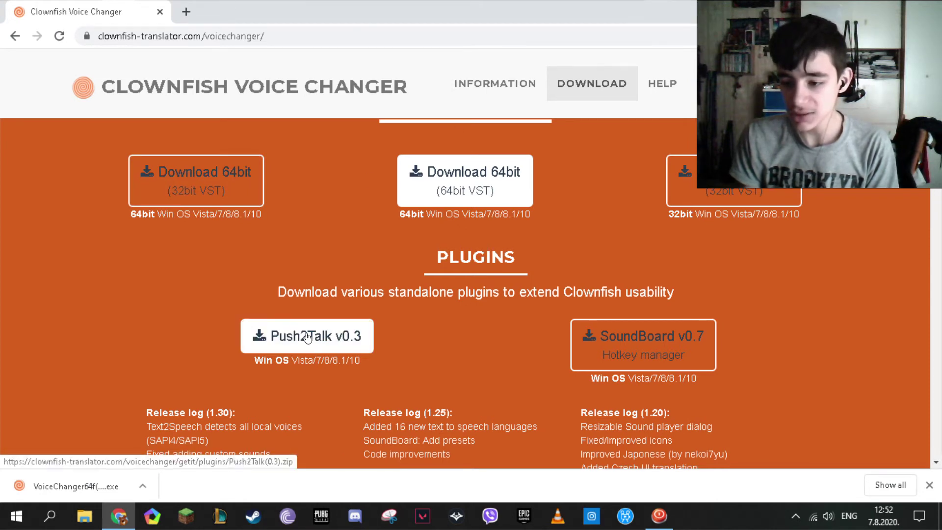
left_click(324, 343)
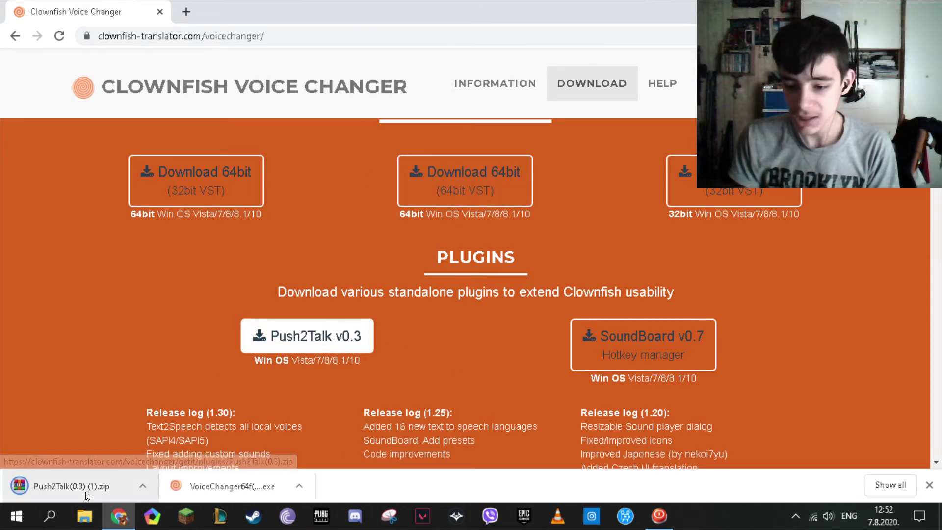
left_click(90, 487)
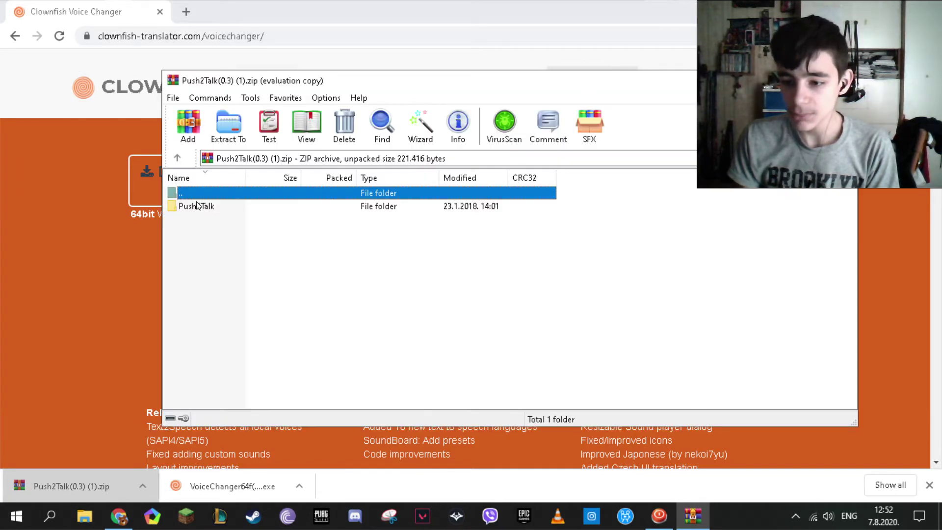
Extract the Push2Talk folder from the archive to the desktop and check the extracted folder's contents
left_click(196, 206)
key("super+Home")
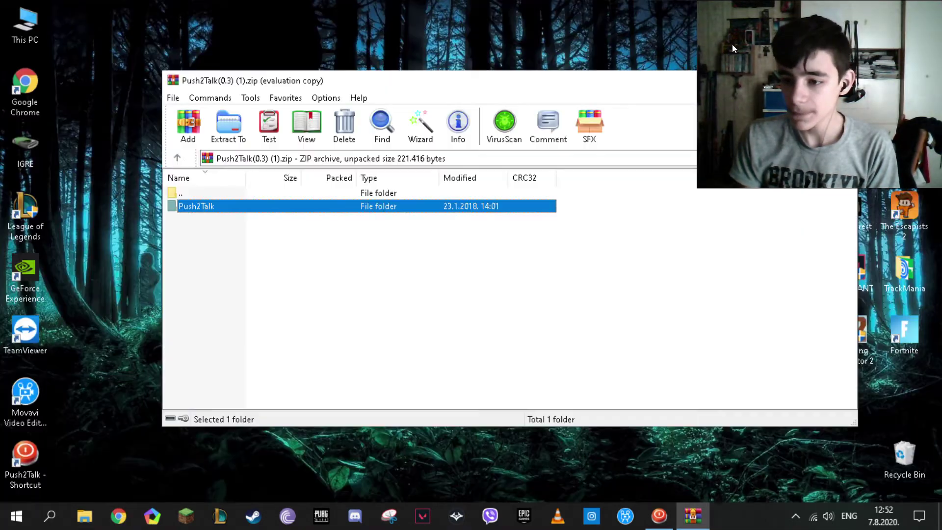
left_click_drag(186, 205, 107, 139)
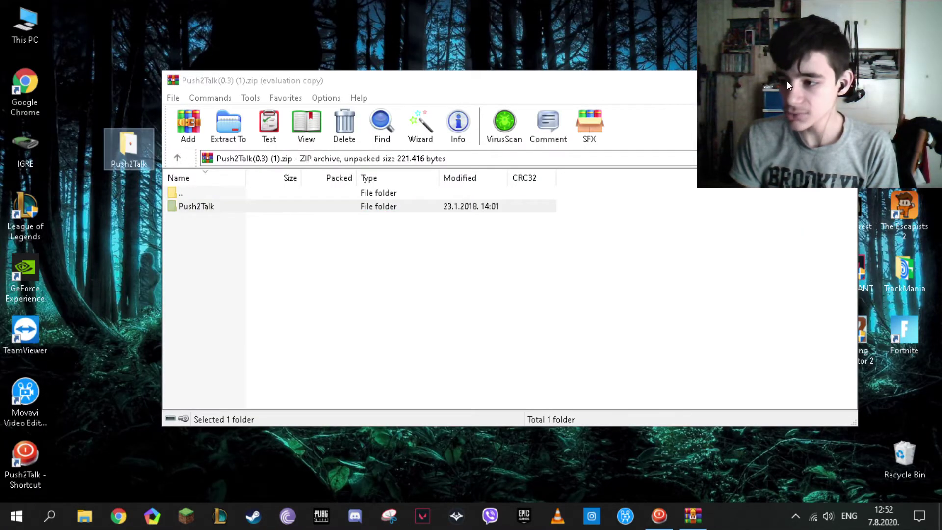
key("alt+F4")
double_click(115, 141)
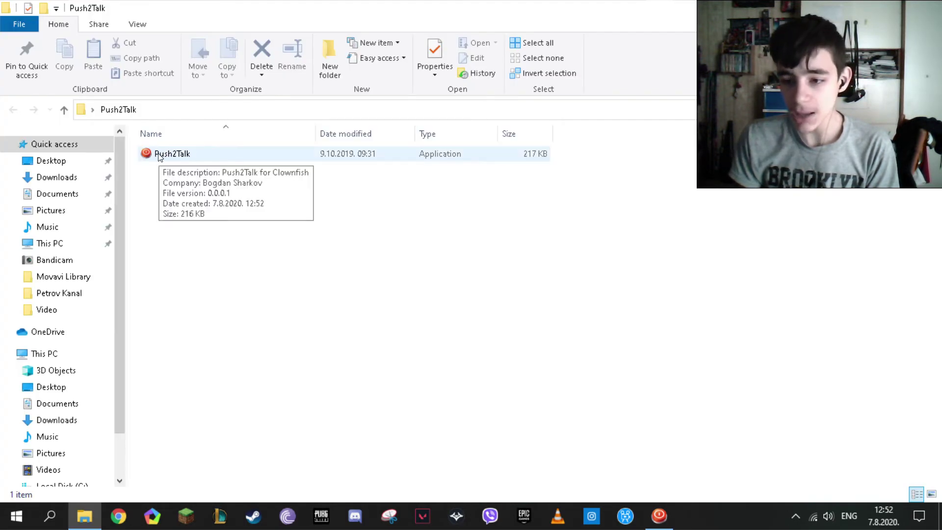
key("alt+F4")
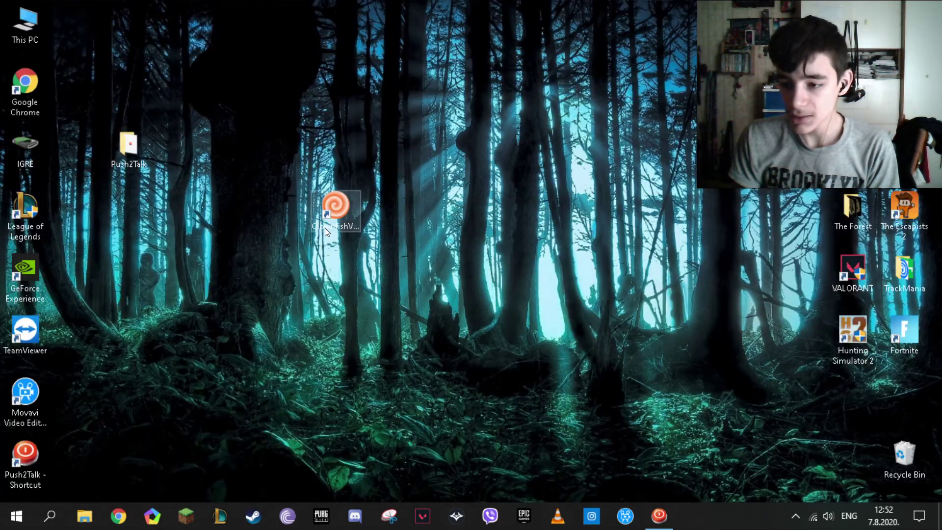
Examine the ClownfishVoiceChanger installation folder through the desktop shortcut's file location and close the folder
right_click(325, 211)
left_click(325, 214)
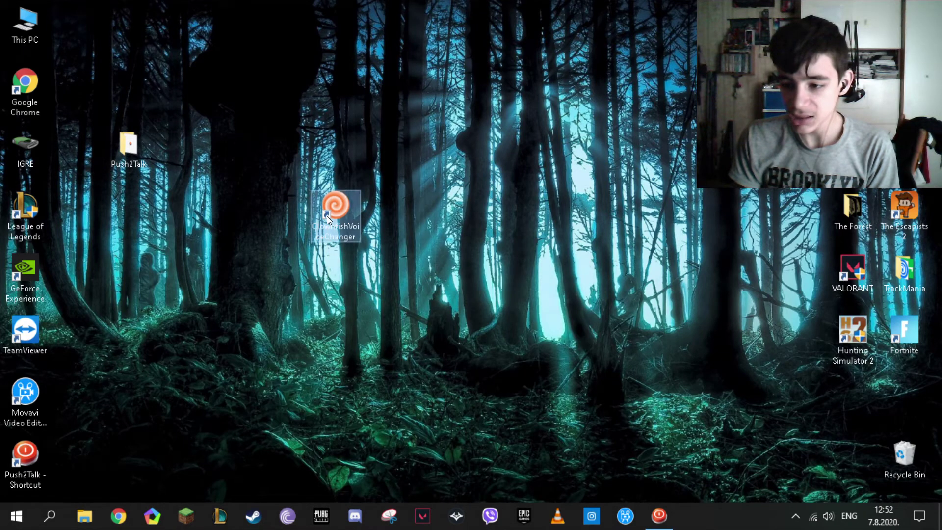
right_click(328, 216)
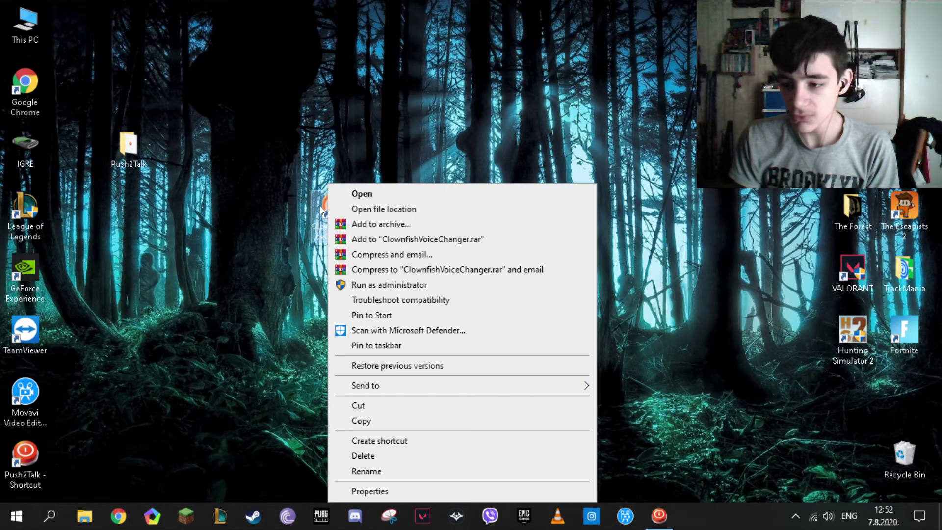
left_click(353, 209)
left_click(194, 309)
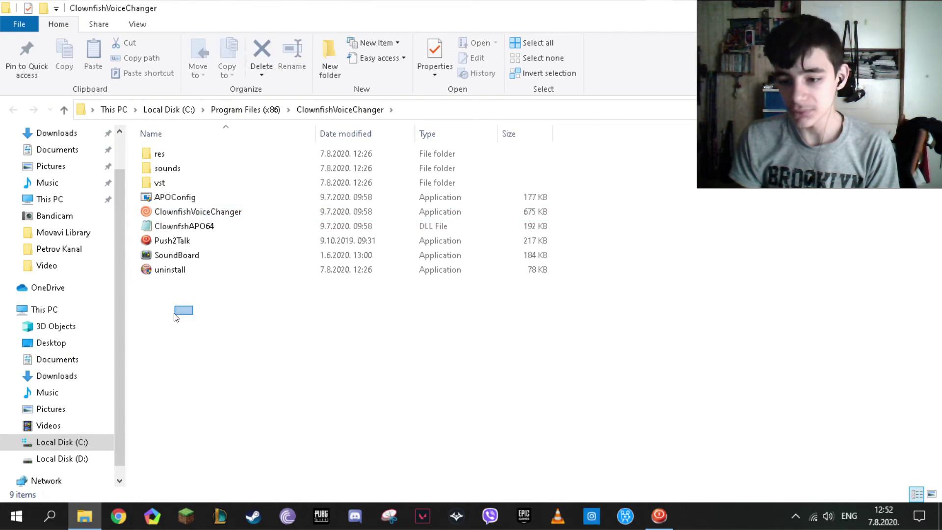
right_click(230, 304)
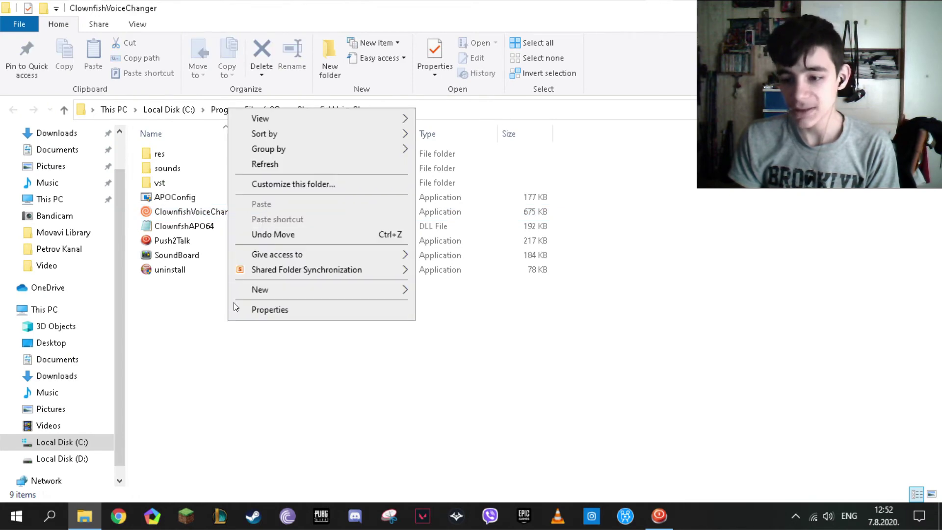
left_click(223, 332)
left_click(934, 4)
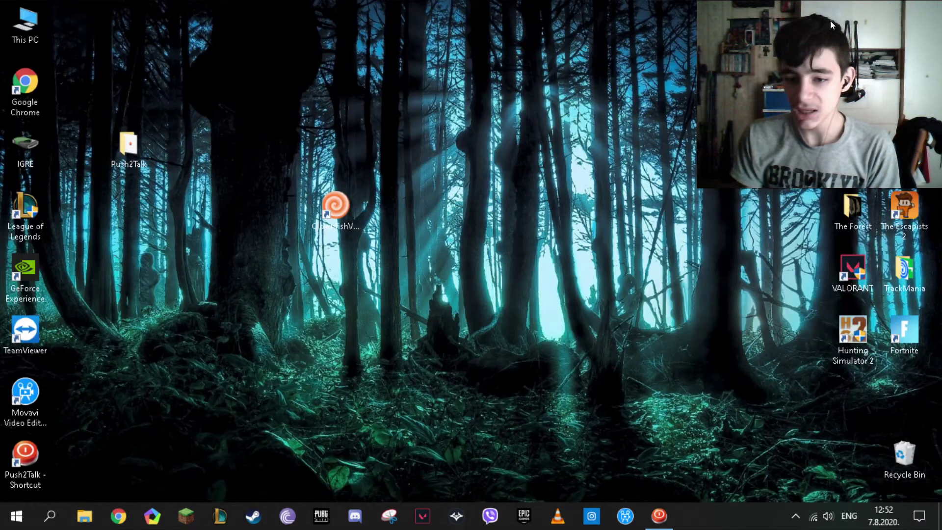
Bring the Push2Talk window onto this screen and view its hotkey selection without assigning a hotkey
left_click_drag(0, 140, 485, 139)
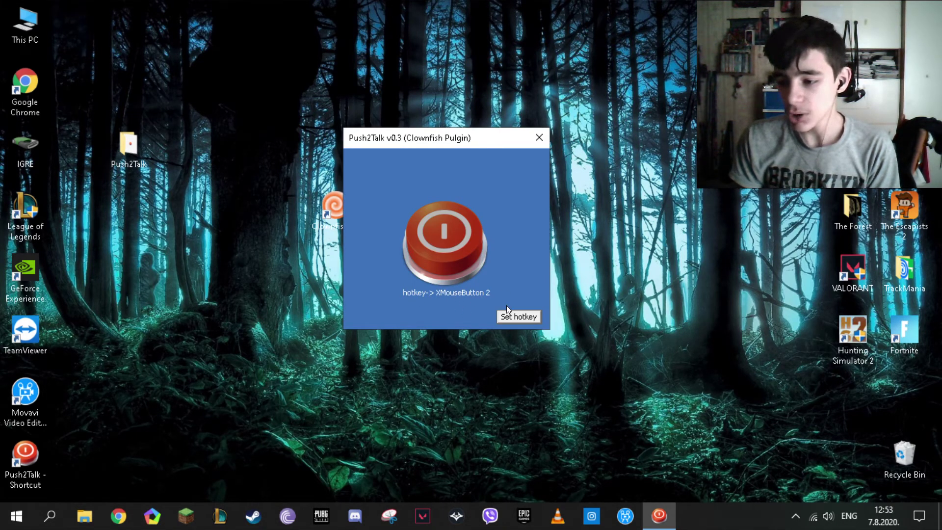
left_click(506, 318)
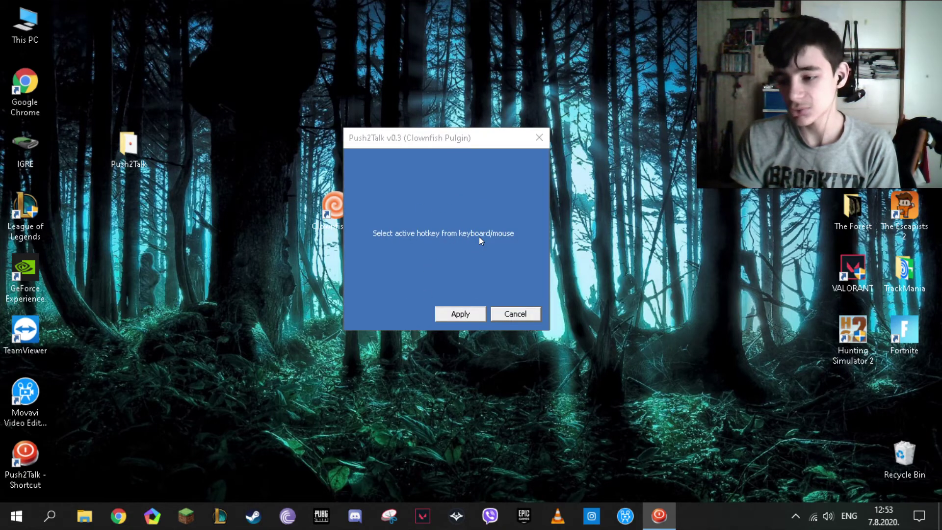
left_click(515, 314)
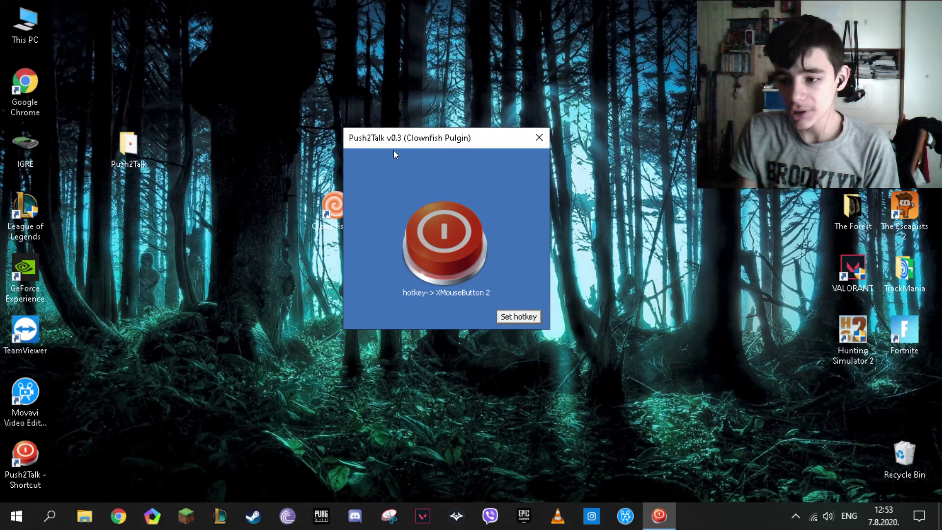
Move the Push2Talk window aside, bring the Clownfish Voice Changer window onto this screen and apply the Baby pitch effect
left_click_drag(400, 141, 294, 120)
left_click_drag(0, 75, 454, 92)
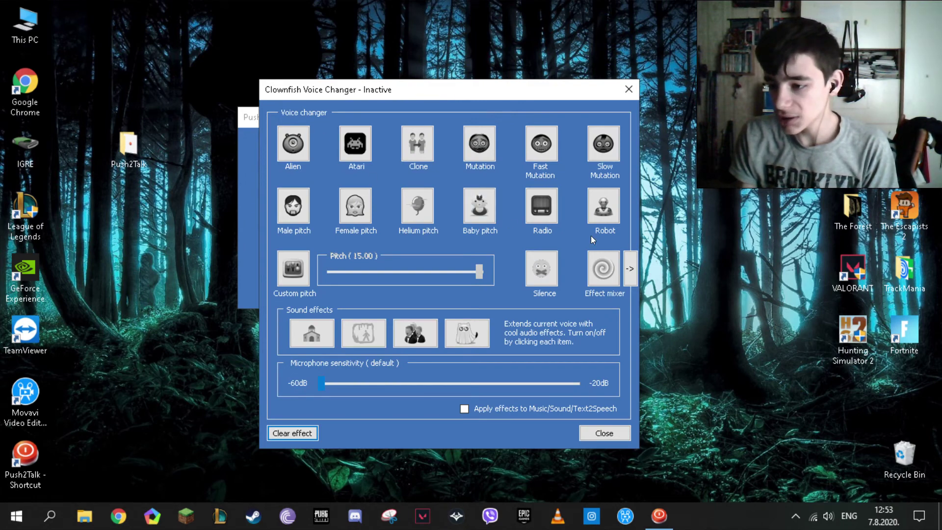
left_click(474, 220)
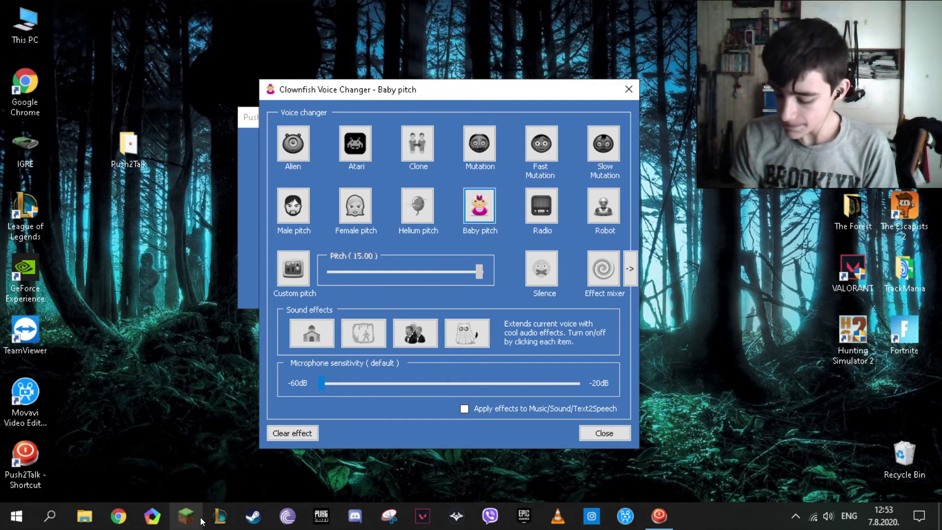
Move the Clownfish Voice Changer window off this screen and place the Push2Talk window near the desktop's upper edge
left_click(189, 490)
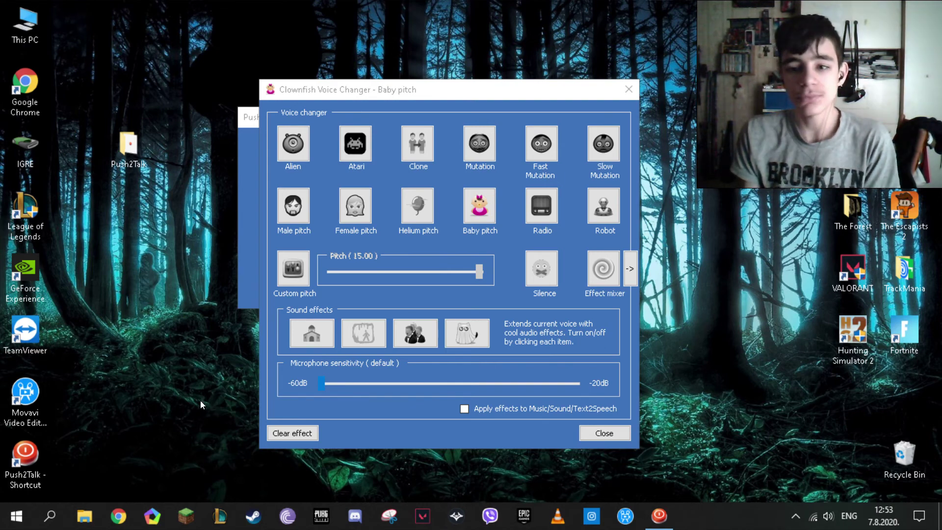
left_click_drag(566, 89, 0, 89)
left_click_drag(365, 113, 223, 6)
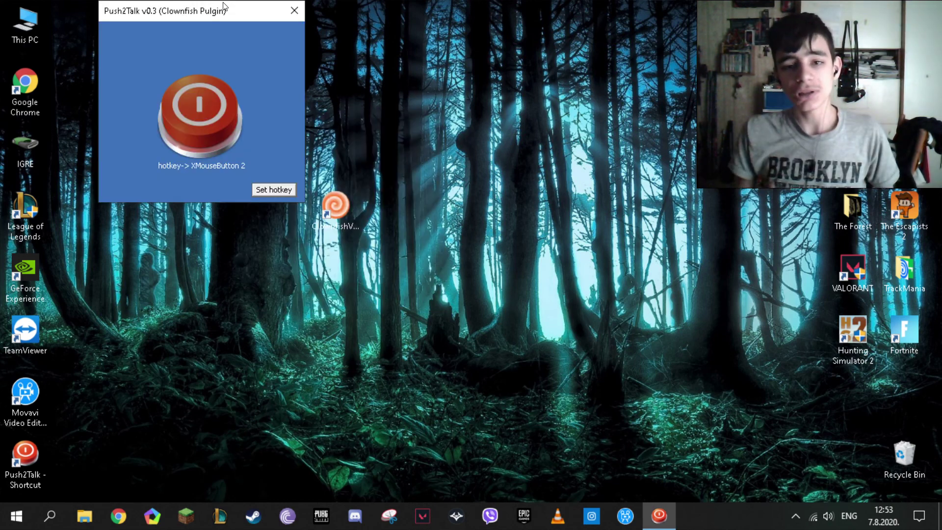